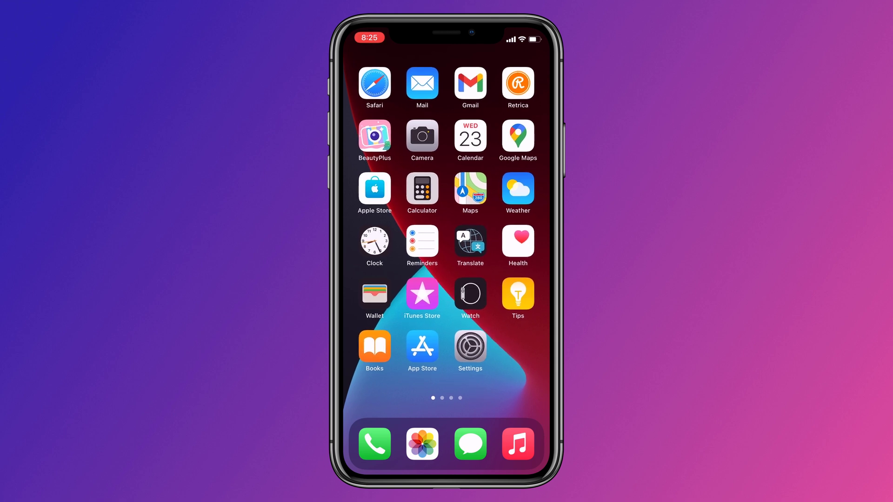
# Open Google Maps on the iPhone and zoom out around the Hafizabad location dot
pyautogui.click(518, 135)
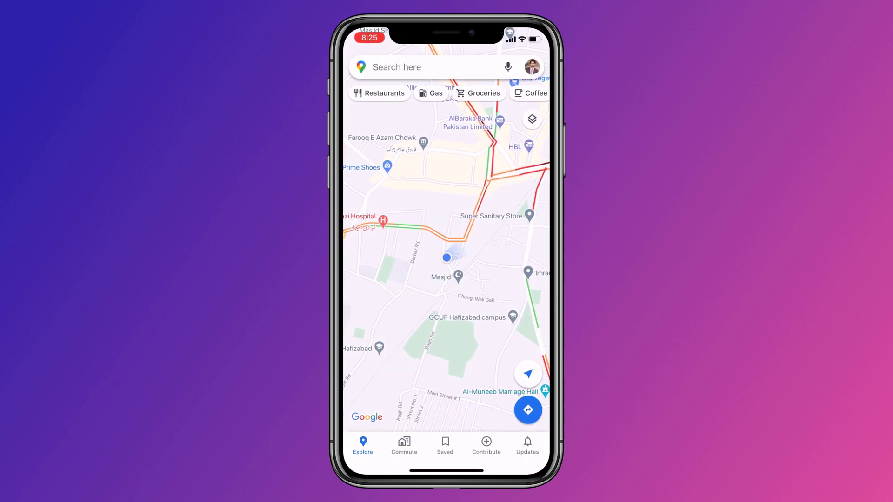
pyautogui.scroll(-3, 495, 293)
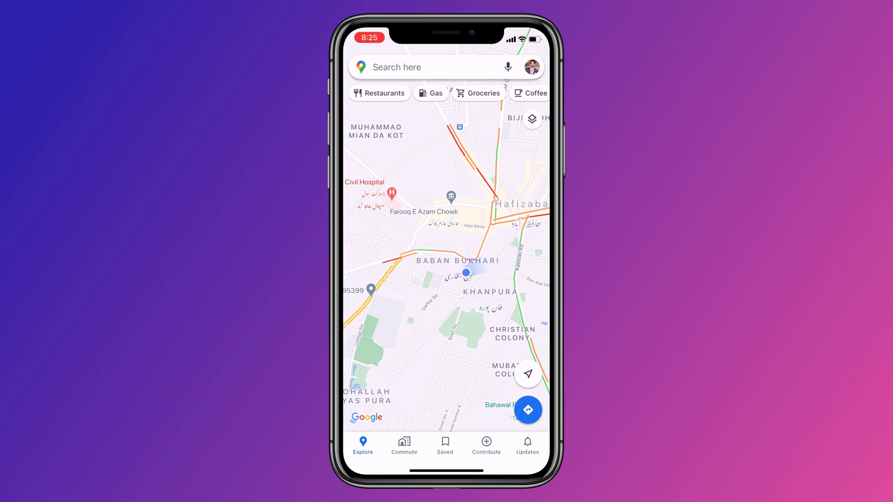
# Swipe Google Maps closed to return to the iPhone home screen
pyautogui.moveTo(446, 470); pyautogui.dragTo(446, 279)
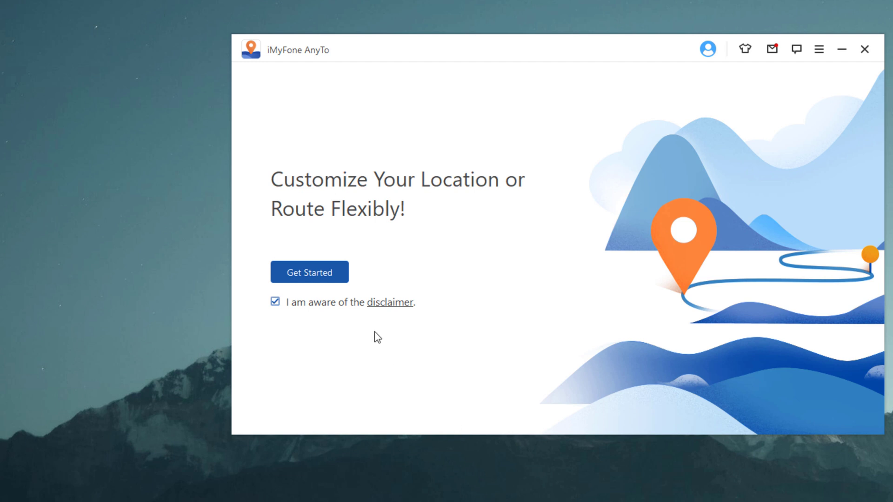
# Connect the iPhone and zoom and pan the AnyTo map to its Hafizabad location
pyautogui.click(338, 273)
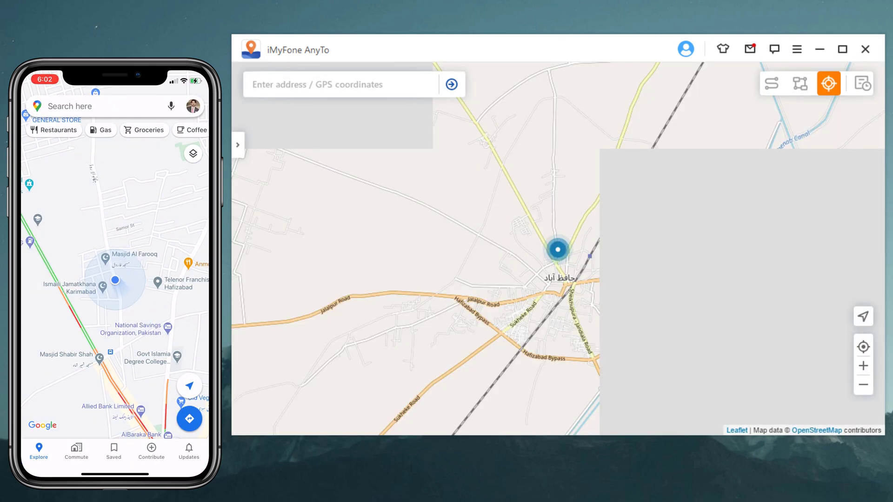
pyautogui.scroll(1, 556, 274)
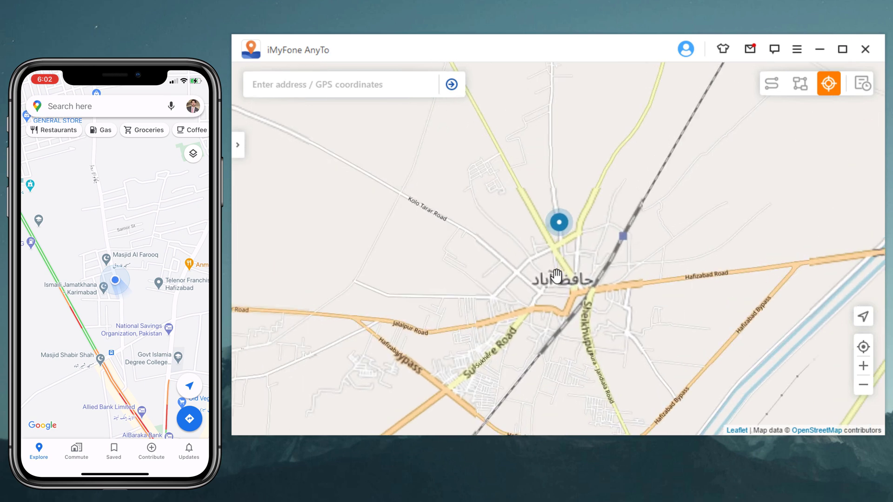
pyautogui.scroll(1, 564, 254)
pyautogui.moveTo(564, 235); pyautogui.dragTo(566, 314)
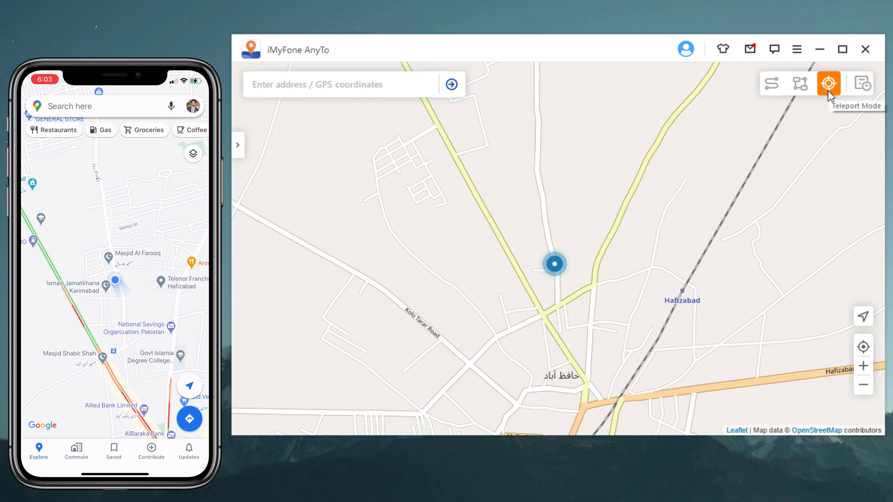
# Search 'new york' and select New York, New York, United States
pyautogui.click(384, 87)
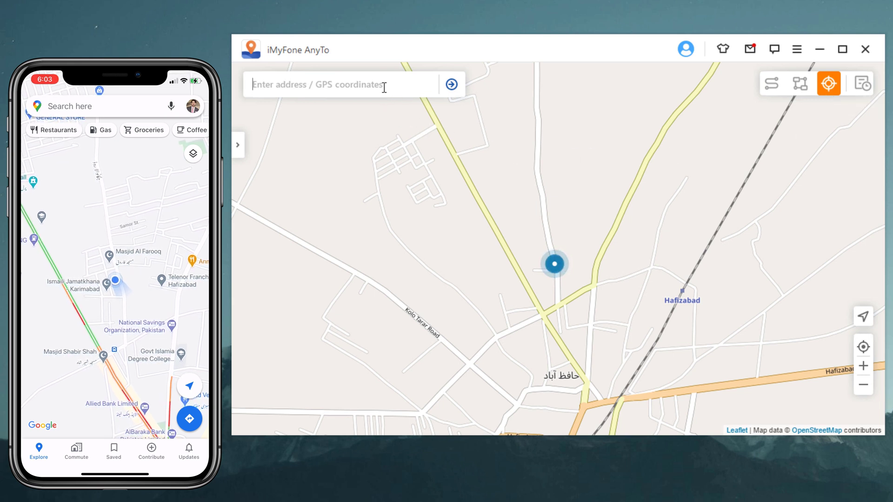
pyautogui.write('new ')
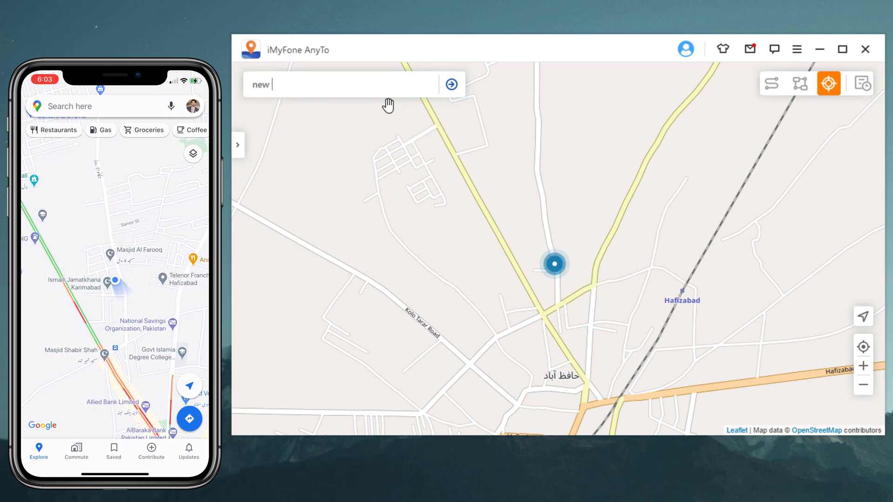
pyautogui.write('york')
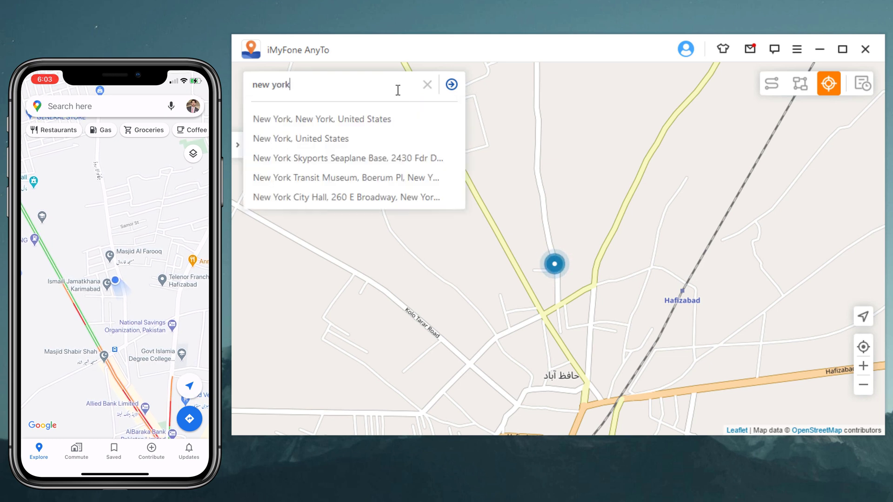
pyautogui.click(393, 119)
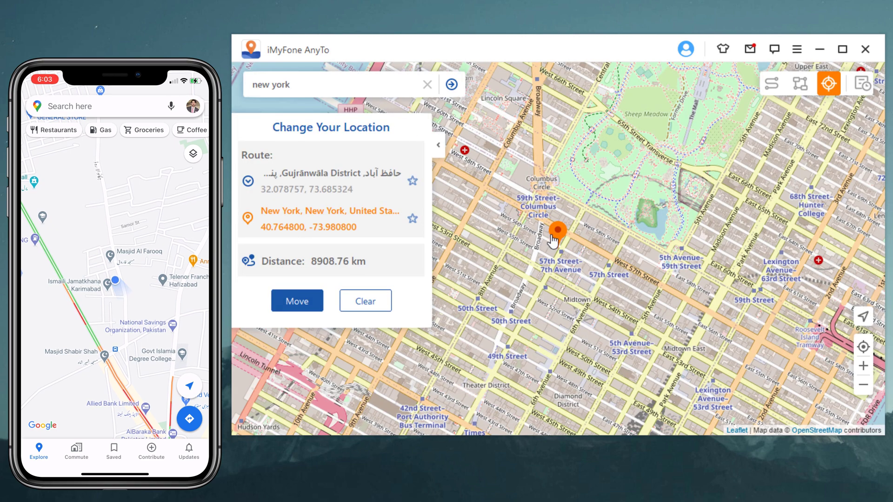
# Place the destination at Broadway and West 57th Street and teleport there, accepting the warning
pyautogui.scroll(1, 553, 235)
pyautogui.scroll(1, 583, 268)
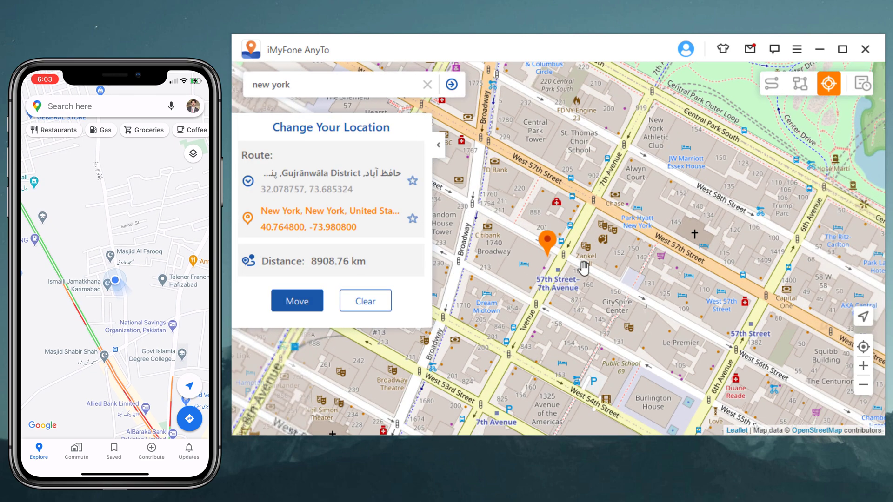
pyautogui.moveTo(600, 199); pyautogui.dragTo(633, 259)
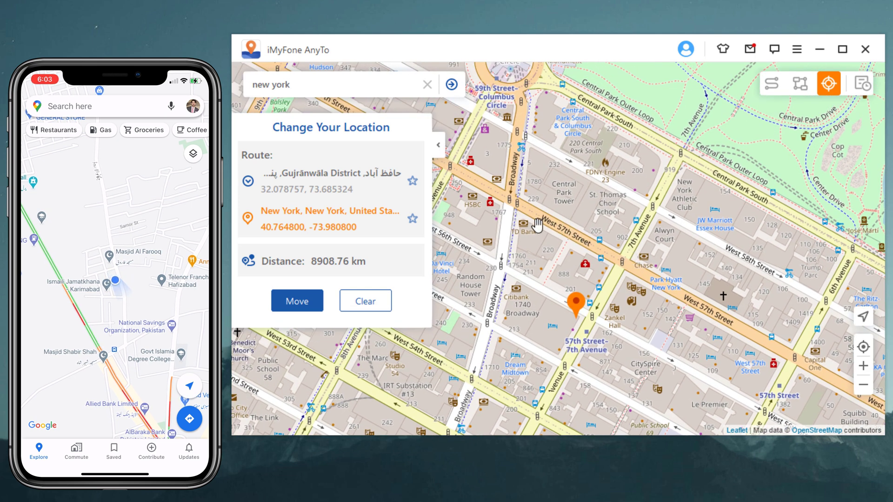
pyautogui.click(513, 204)
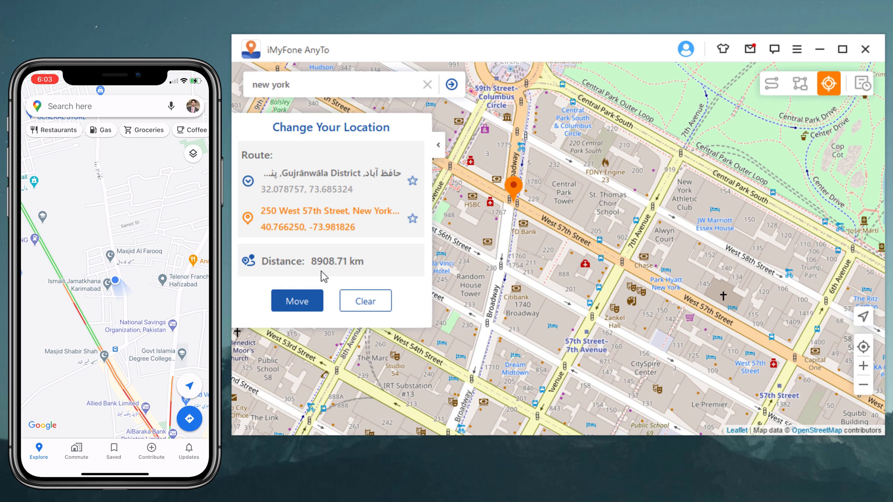
pyautogui.click(312, 307)
pyautogui.click(597, 246)
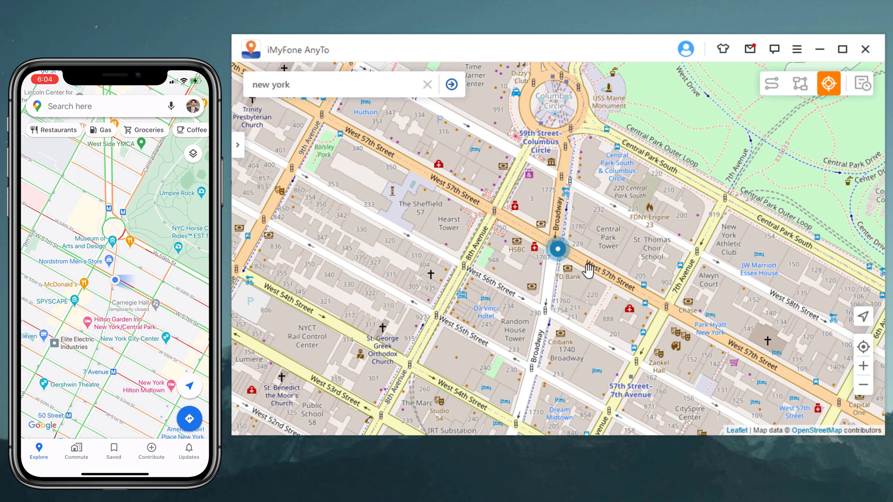
# Switch AnyTo from teleport mode to two-spot movement mode
pyautogui.click(771, 88)
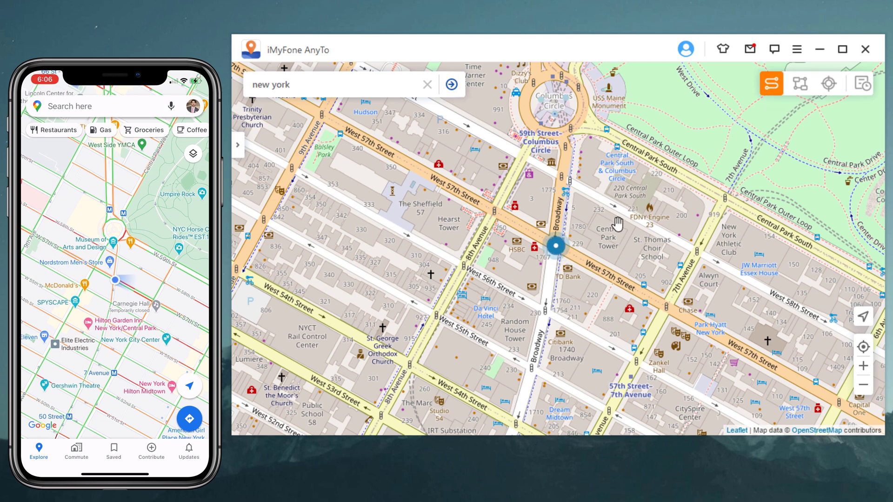
# Route from 250 West 57th Street to 1745 Broadway at about 9.1 m/s and start moving
pyautogui.click(539, 336)
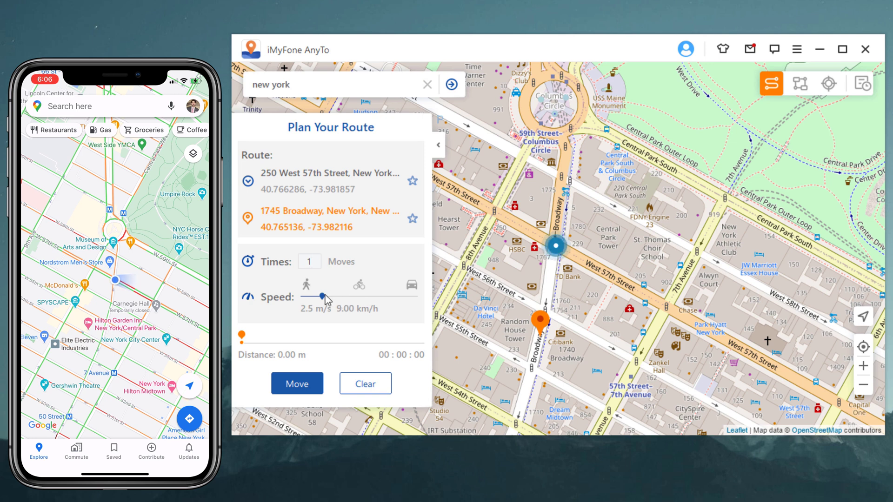
pyautogui.moveTo(326, 300); pyautogui.dragTo(405, 302)
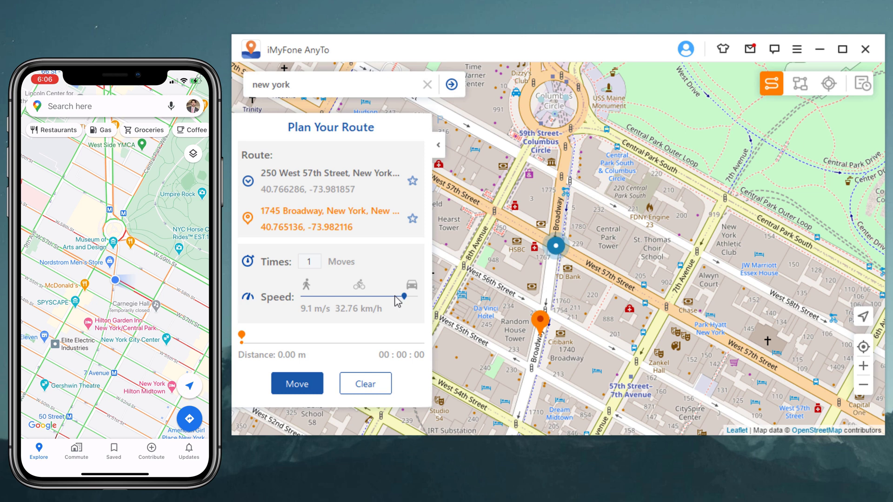
pyautogui.click(321, 384)
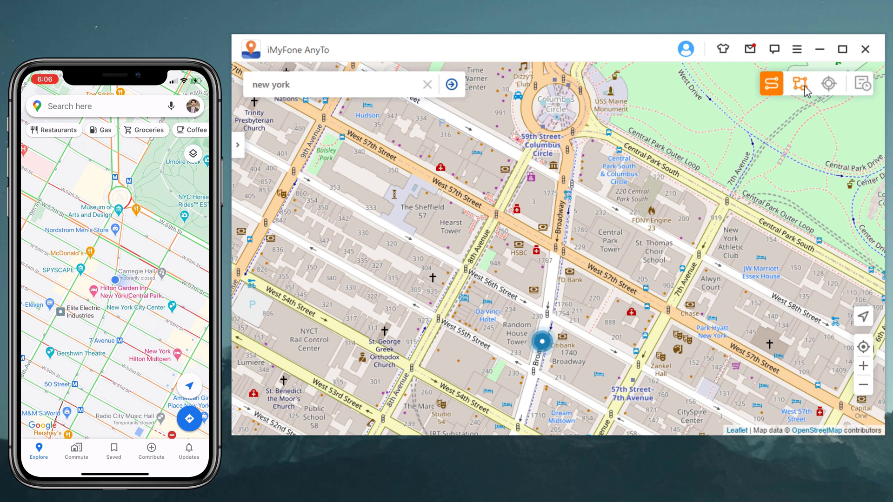
# In multi-spot mode, plot five stops from 1725 Broadway up 8th Avenue to West Side Chef
pyautogui.click(801, 84)
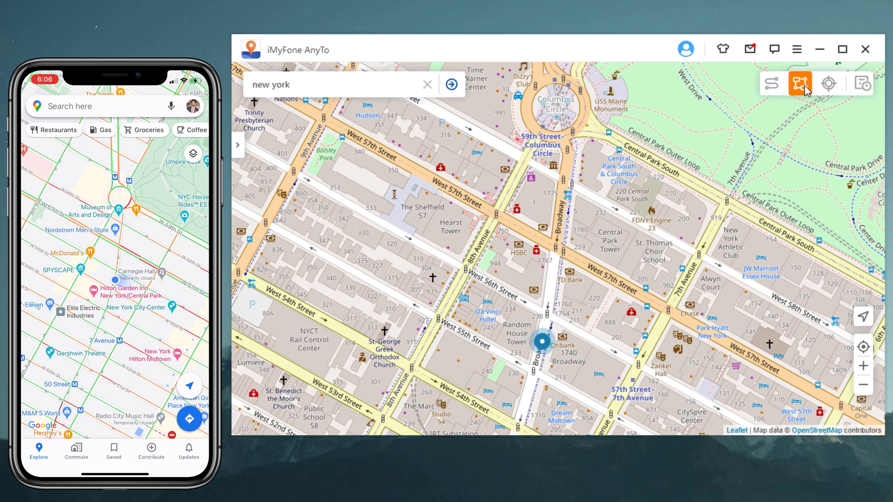
pyautogui.click(534, 377)
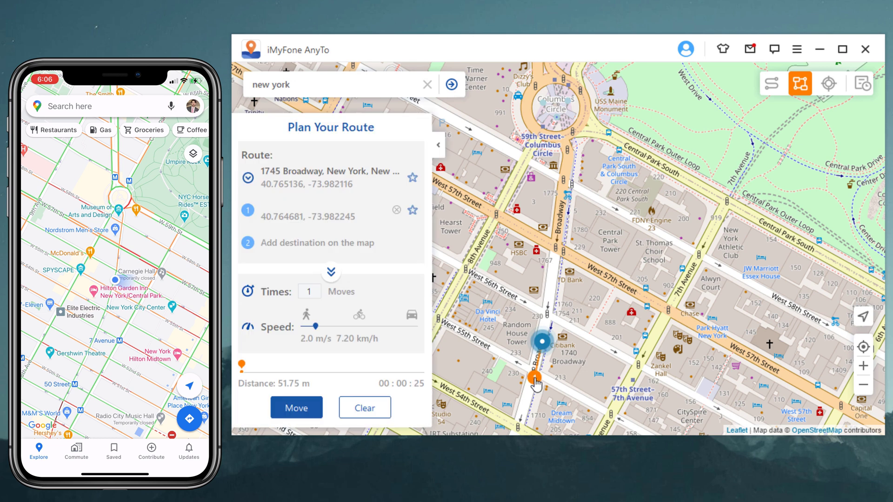
pyautogui.click(441, 324)
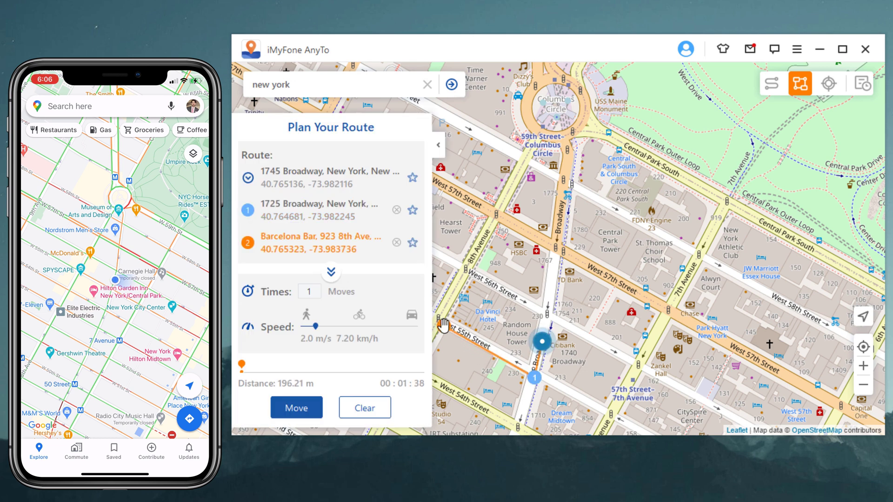
pyautogui.click(466, 272)
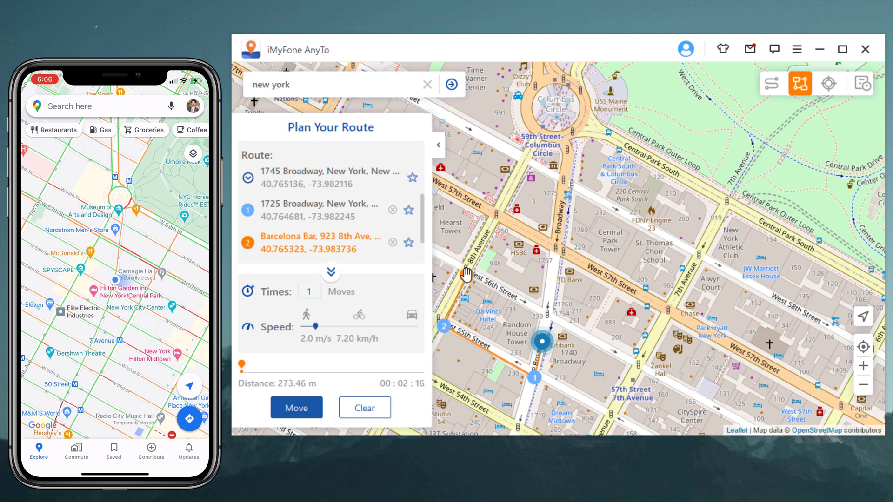
pyautogui.click(493, 216)
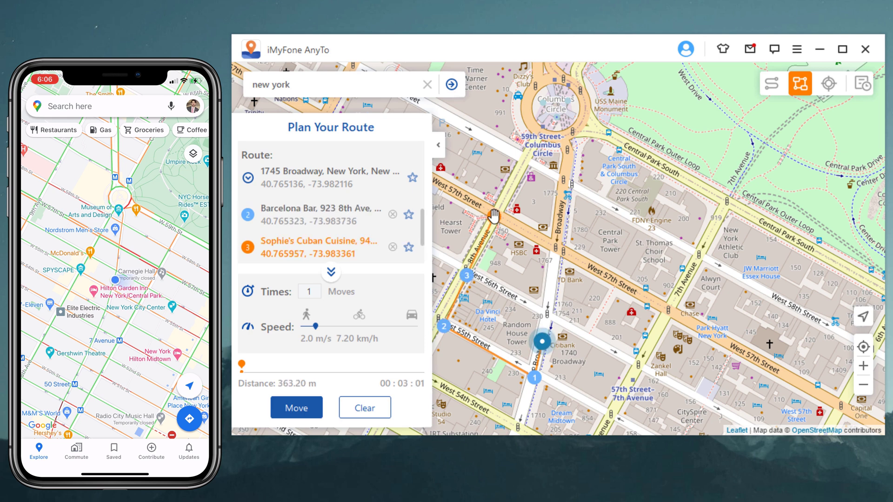
pyautogui.click(494, 215)
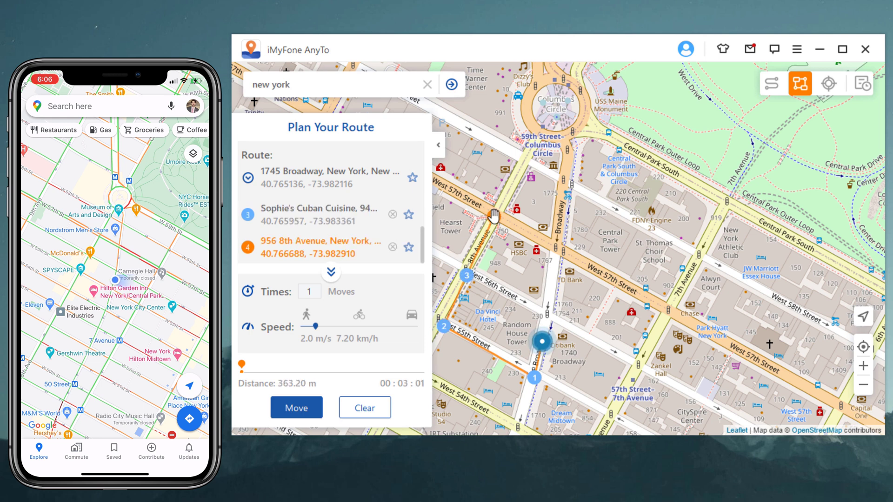
pyautogui.click(451, 193)
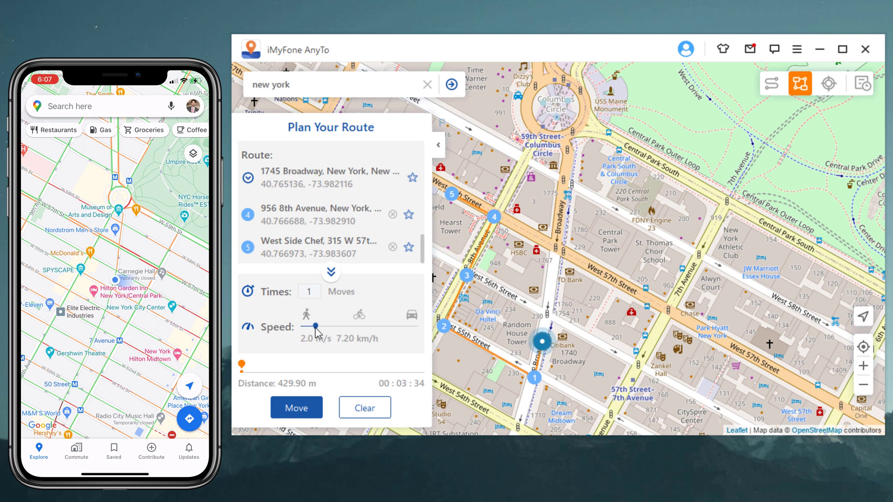
# Set speed to 10 m/s and Times to 2, then start the route
pyautogui.moveTo(315, 327); pyautogui.dragTo(425, 327)
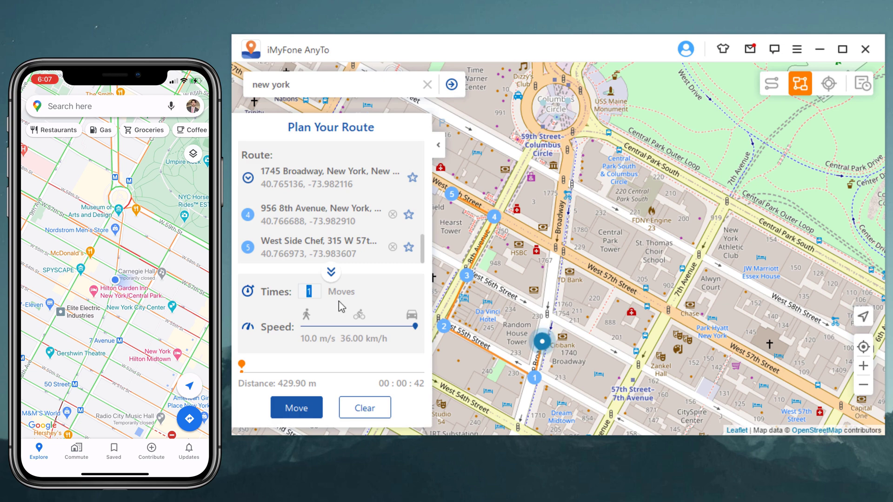
pyautogui.write('2')
pyautogui.click(314, 406)
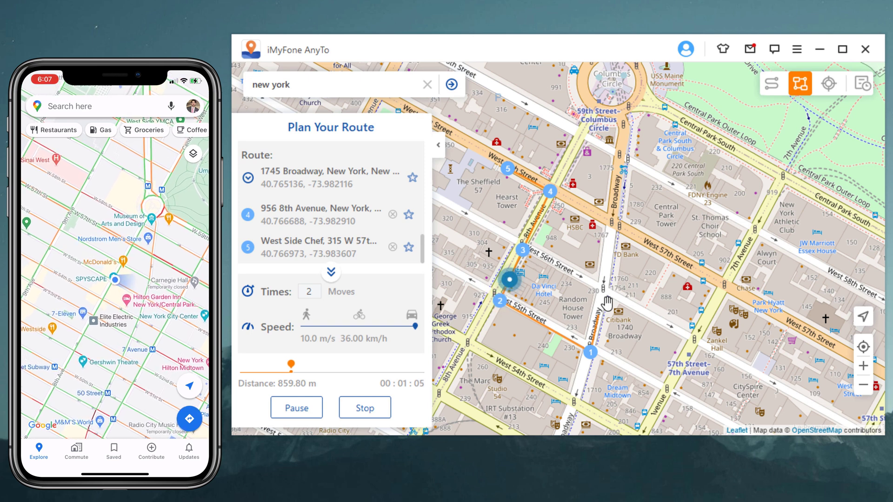
# Stop the route near 8th Avenue and West 56th Street, then browse and close Historical Records
pyautogui.click(346, 409)
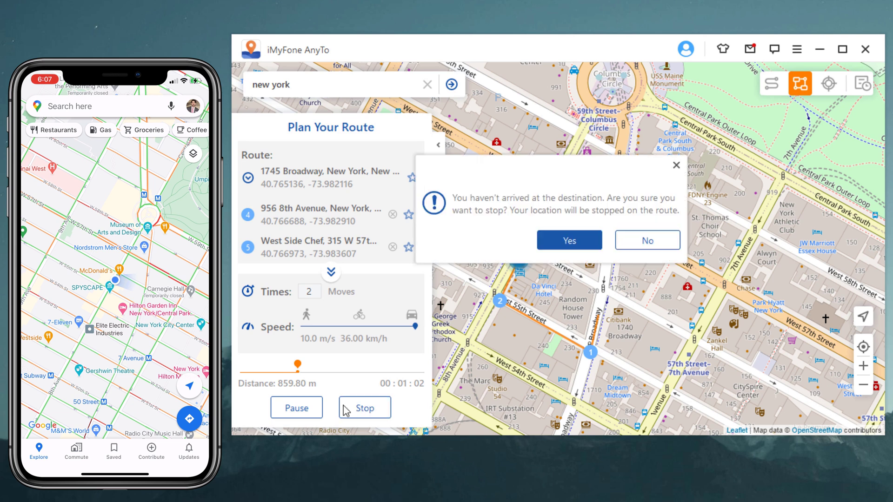
pyautogui.click(568, 240)
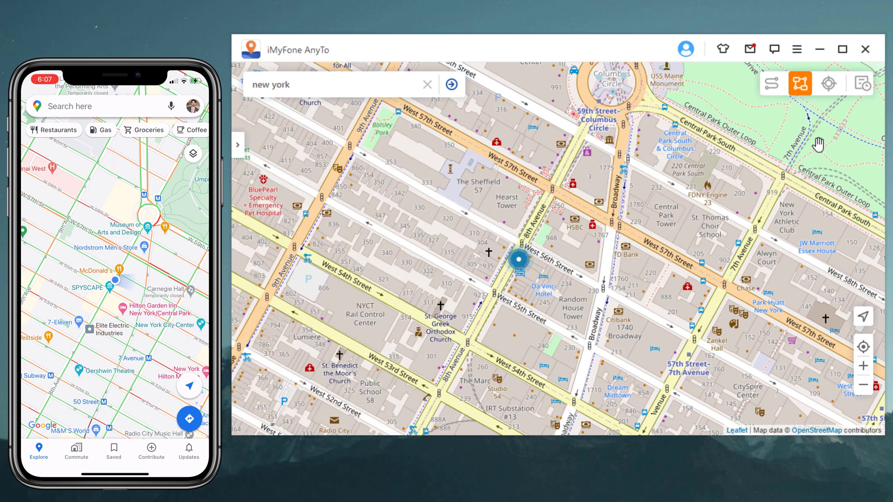
pyautogui.click(865, 89)
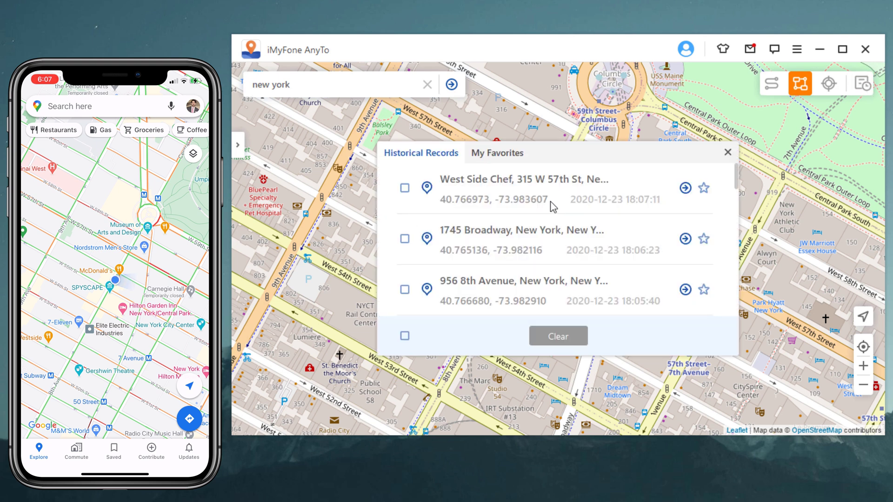
pyautogui.scroll(-3, 565, 221)
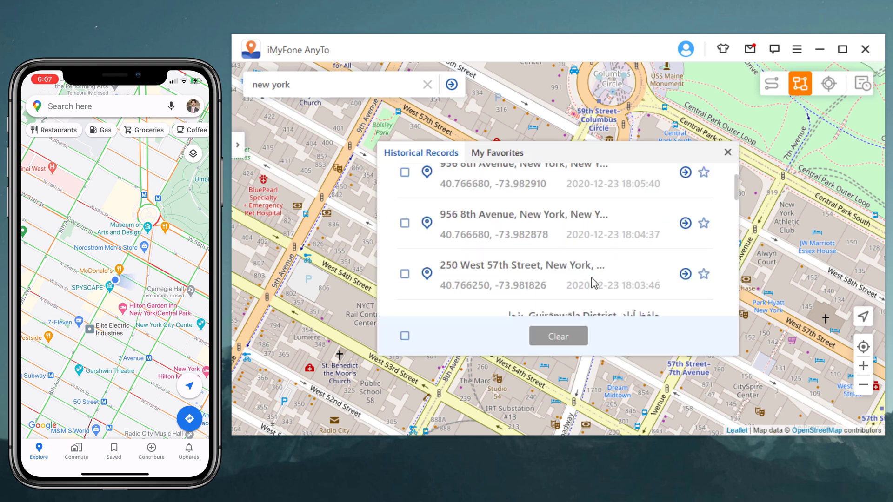
pyautogui.scroll(3, 592, 279)
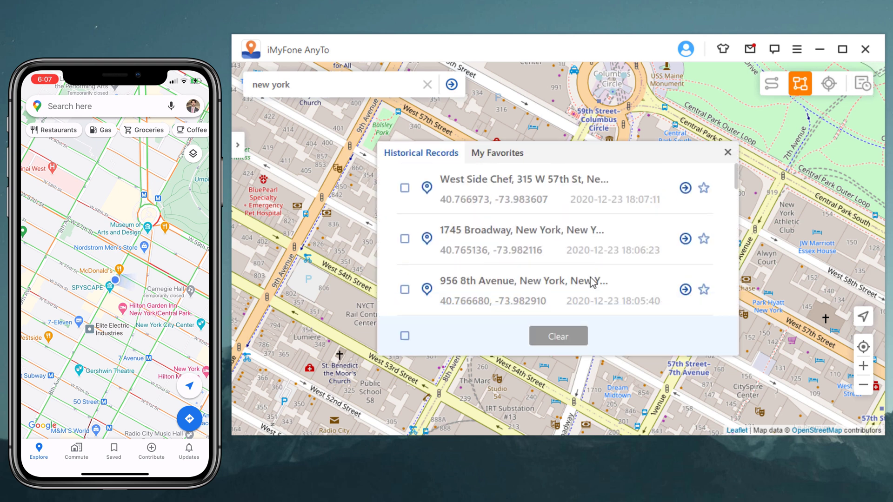
pyautogui.click(726, 153)
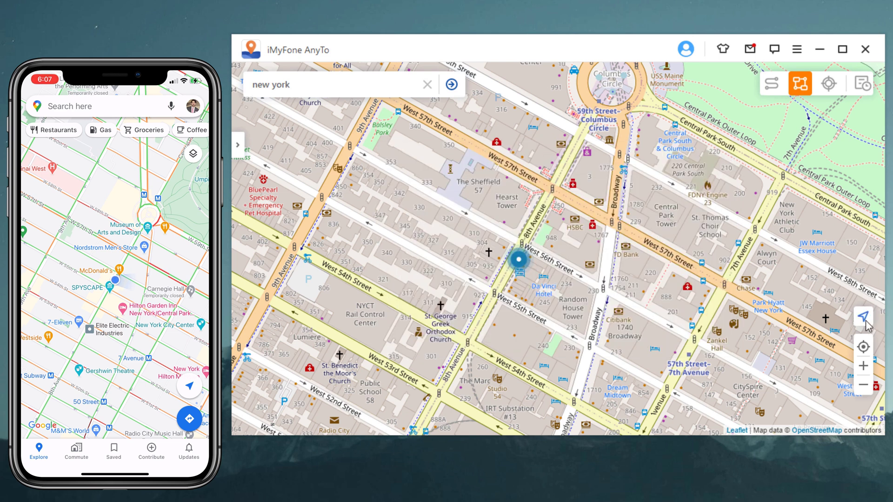